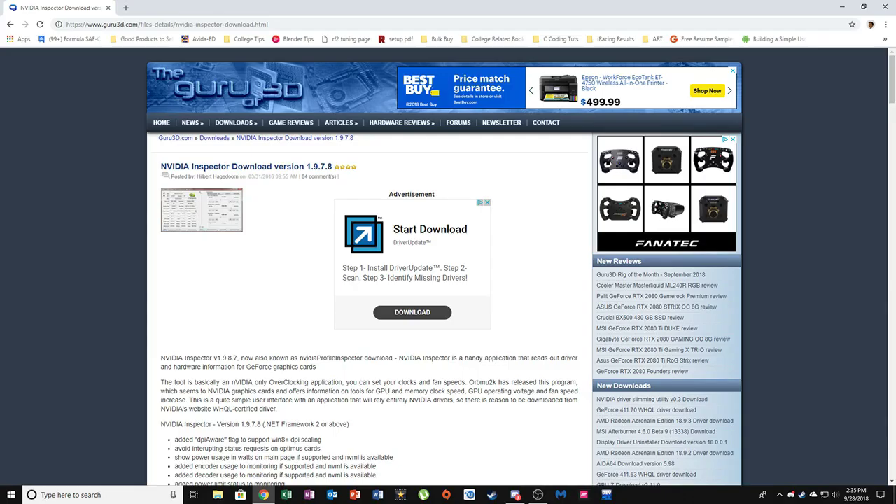
Step: Download Nvidia Inspector 1.9.7.8 (Author) from the download locations on the Guru3D page
{"action": "scroll", "coordinate": [444, 271], "scroll_direction": "down", "scroll_amount": 1}
{"action": "scroll", "coordinate": [445, 271], "scroll_direction": "down", "scroll_amount": 1}
{"action": "scroll", "coordinate": [445, 271], "scroll_direction": "up", "scroll_amount": 2}
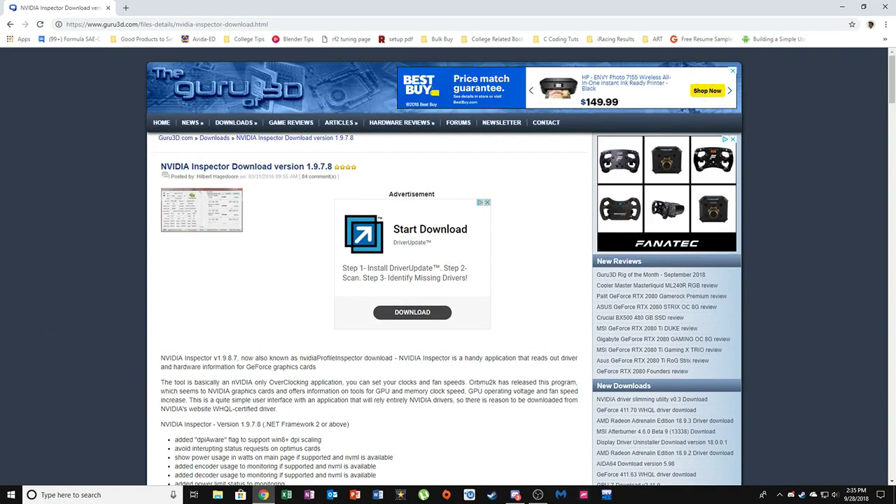
{"action": "scroll", "coordinate": [445, 266], "scroll_direction": "down", "scroll_amount": 3}
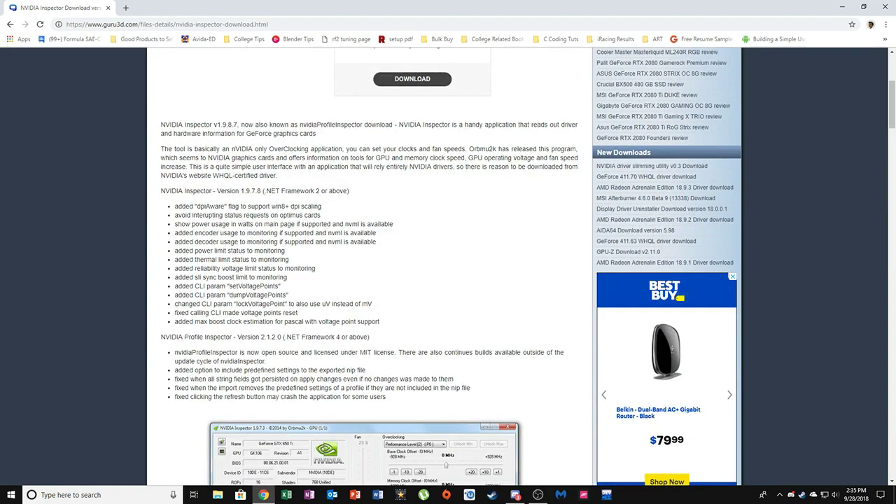
{"action": "scroll", "coordinate": [445, 266], "scroll_direction": "down", "scroll_amount": 7}
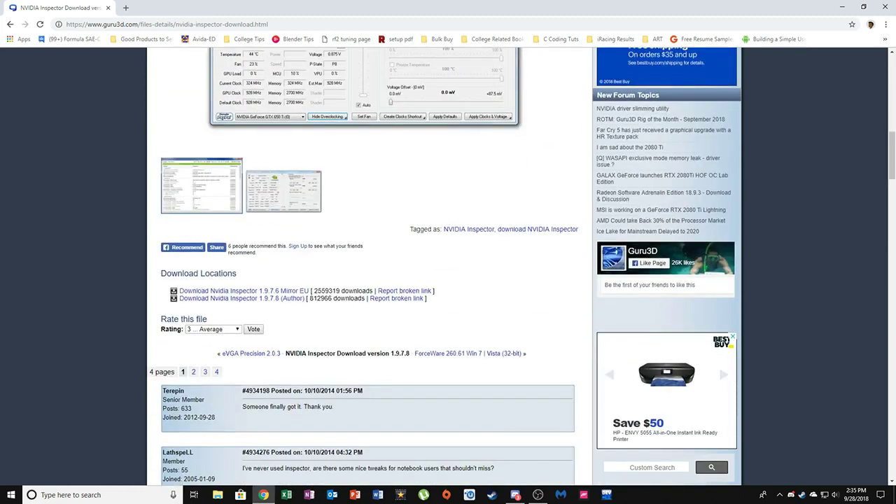
{"action": "scroll", "coordinate": [445, 266], "scroll_direction": "up", "scroll_amount": 1}
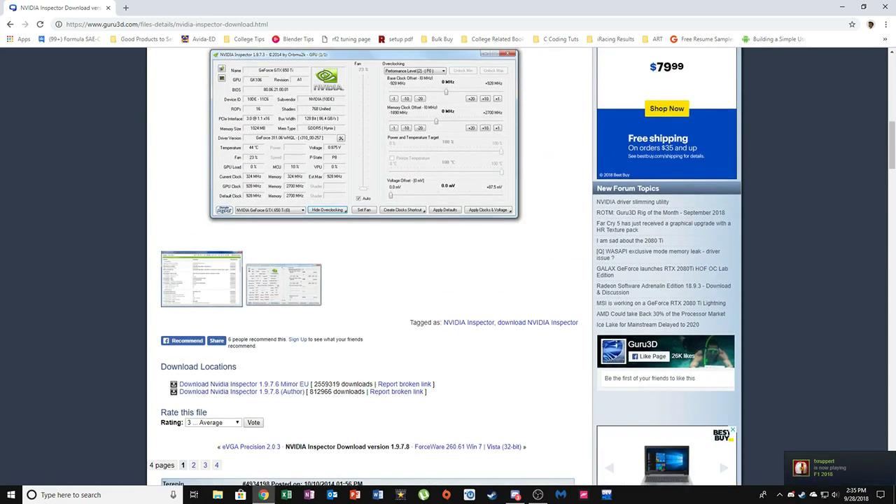
{"action": "scroll", "coordinate": [245, 337], "scroll_direction": "down", "scroll_amount": 1}
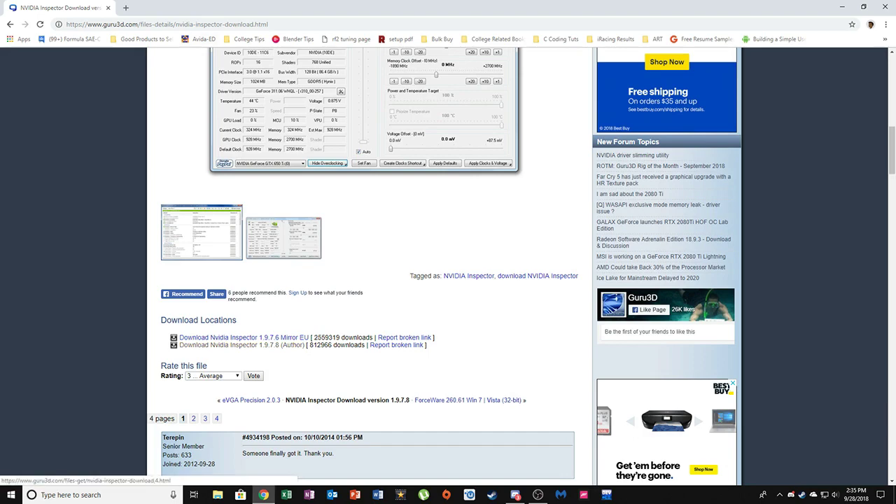
{"action": "left_click", "coordinate": [201, 346]}
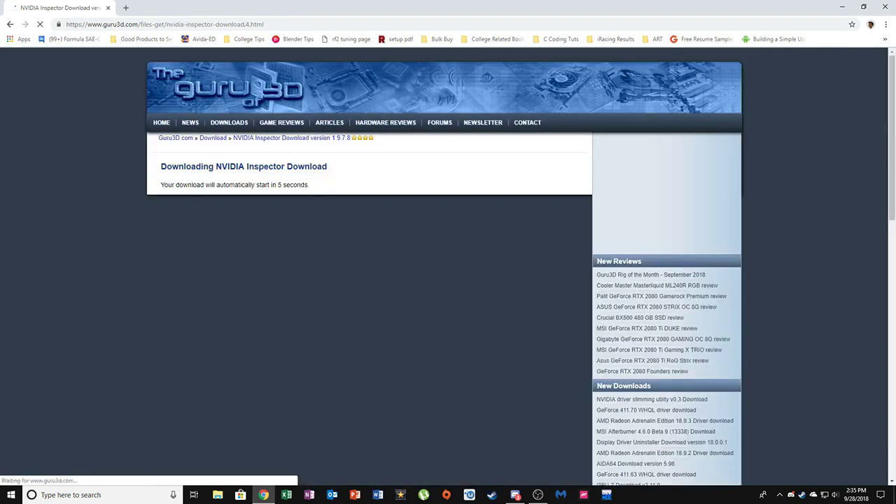
{"action": "scroll", "coordinate": [444, 266], "scroll_direction": "down", "scroll_amount": 5}
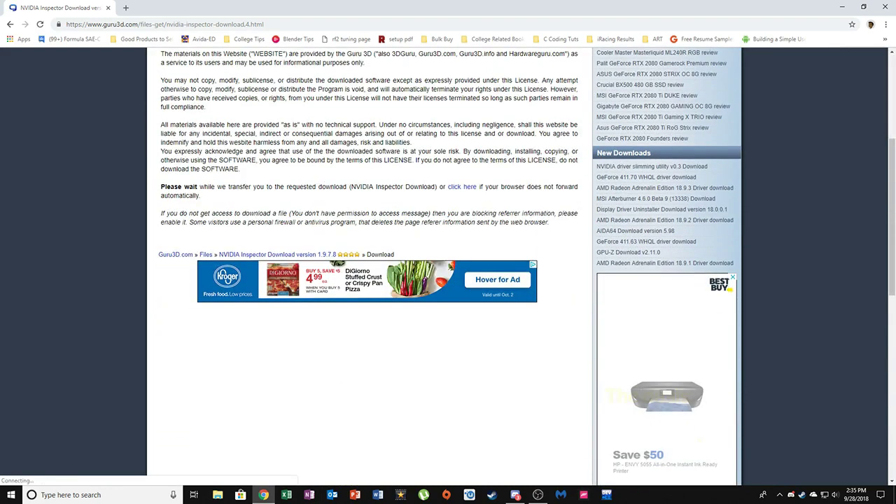
{"action": "scroll", "coordinate": [448, 266], "scroll_direction": "up", "scroll_amount": 3}
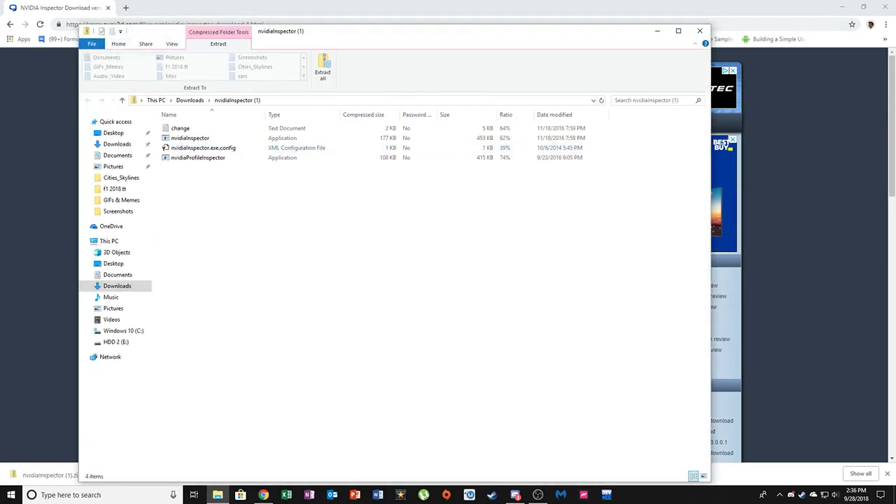
Step: Close the browser page, put the downloaded archive window away, and open the folder containing the Nvidia Inspector shortcut's program file
{"action": "left_click", "coordinate": [109, 7]}
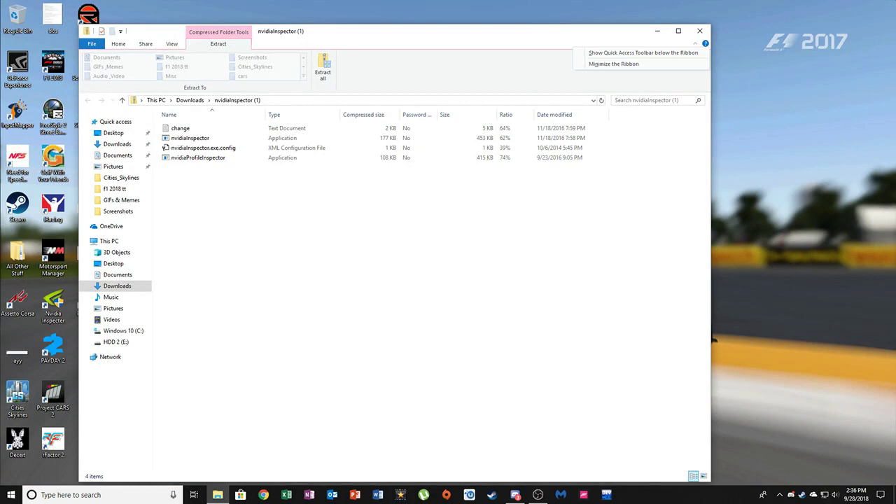
{"action": "left_click", "coordinate": [657, 31]}
{"action": "right_click", "coordinate": [42, 301]}
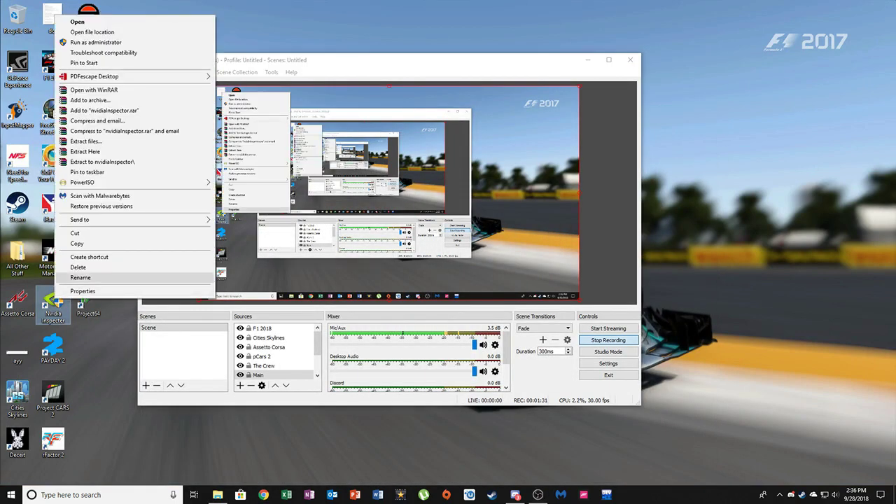
{"action": "left_click", "coordinate": [84, 32]}
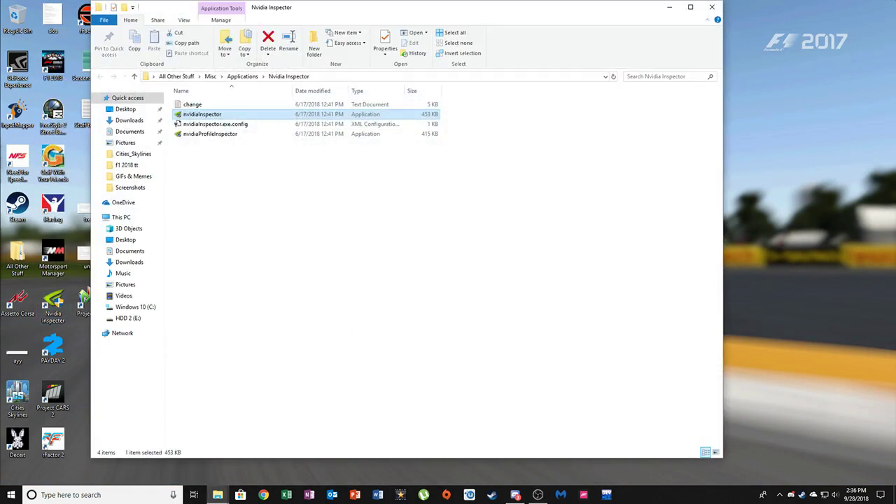
{"action": "left_click", "coordinate": [242, 76]}
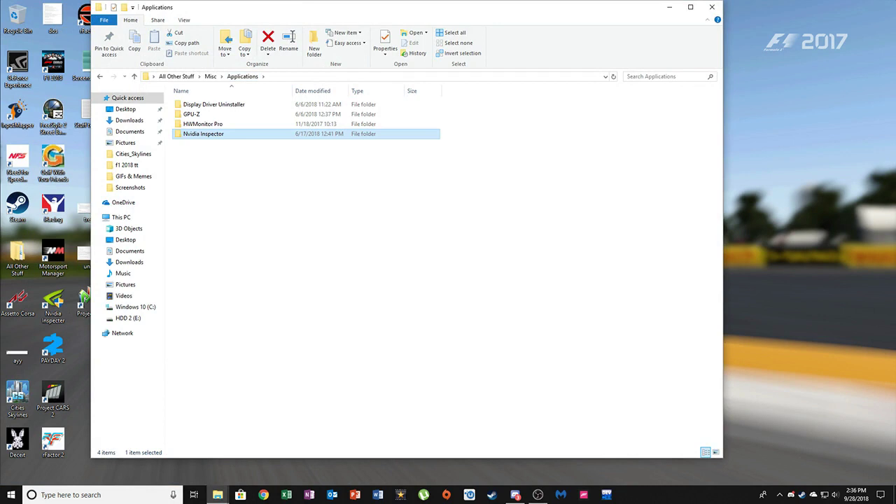
{"action": "double_click", "coordinate": [203, 134]}
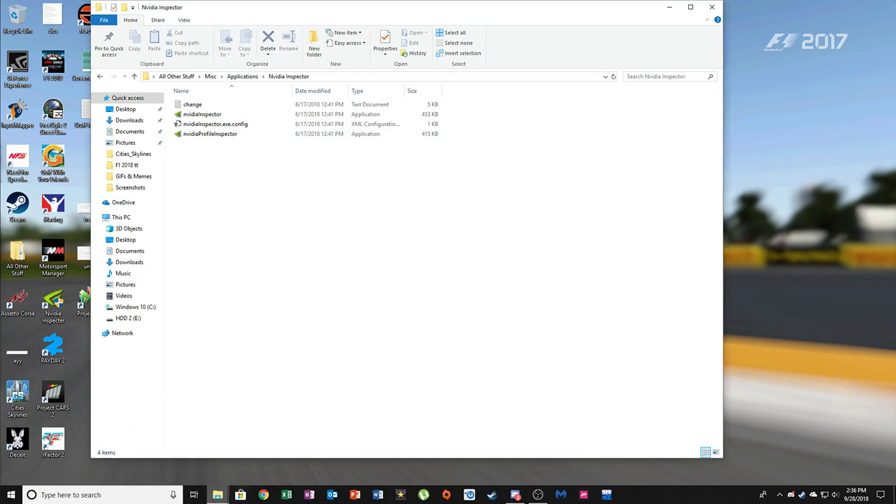
Step: Clear the other windows off the desktop and open the driver profile settings from NVIDIA Inspector
{"action": "left_click", "coordinate": [194, 445]}
{"action": "left_click", "coordinate": [699, 31]}
{"action": "left_click", "coordinate": [712, 7]}
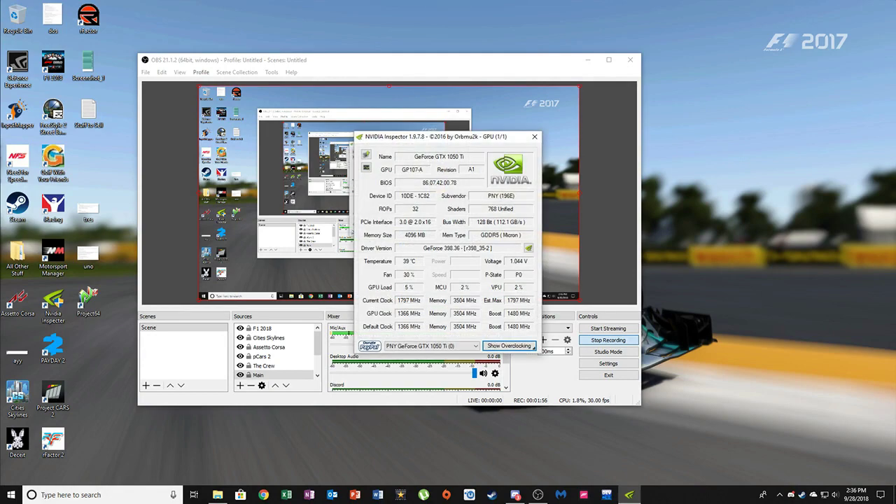
{"action": "left_click_drag", "start_coordinate": [458, 138], "coordinate": [379, 116]}
{"action": "left_click", "coordinate": [588, 60]}
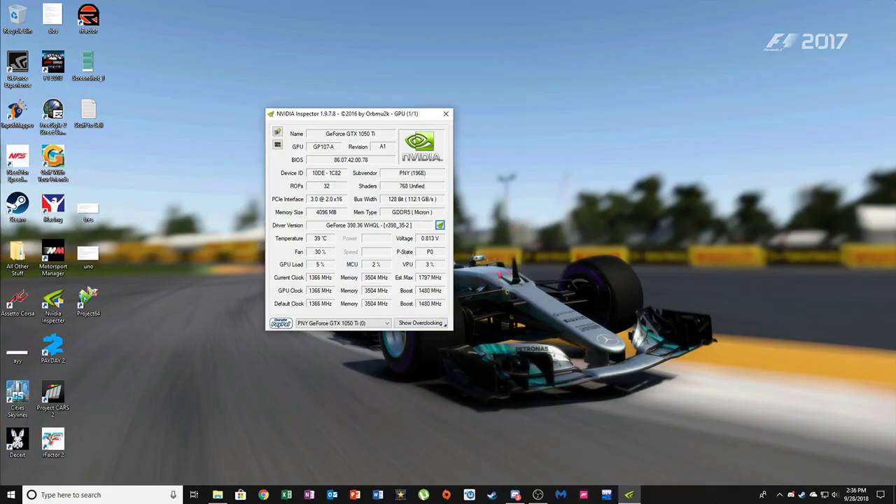
{"action": "left_click", "coordinate": [440, 225]}
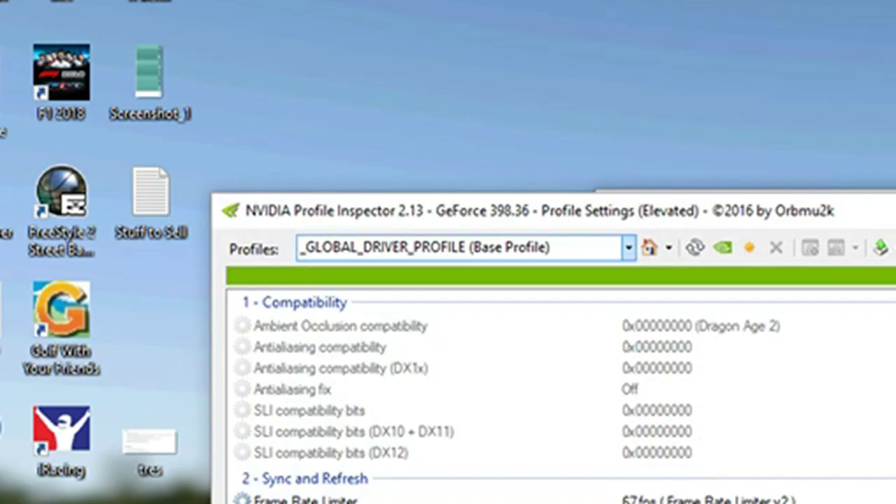
Step: Look through the profile list for the F1 game entries, keeping the global driver profile selected
{"action": "left_click", "coordinate": [279, 131]}
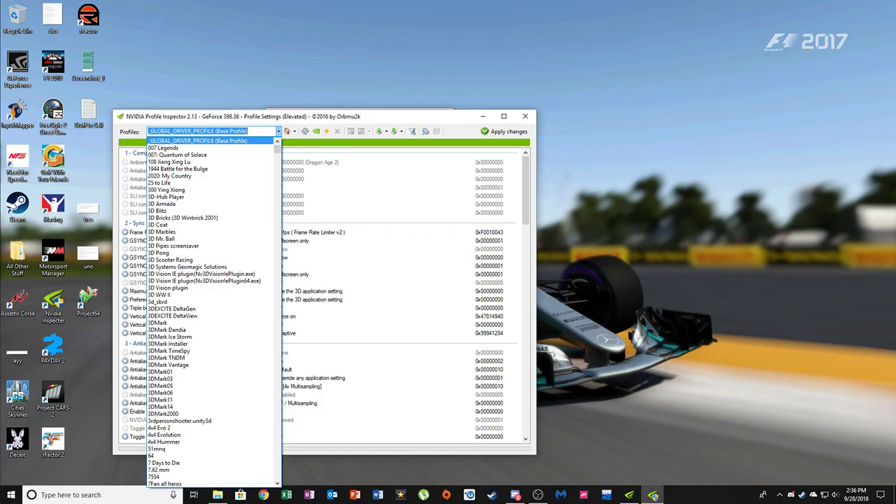
{"action": "scroll", "coordinate": [210, 210], "scroll_direction": "down", "scroll_amount": 20}
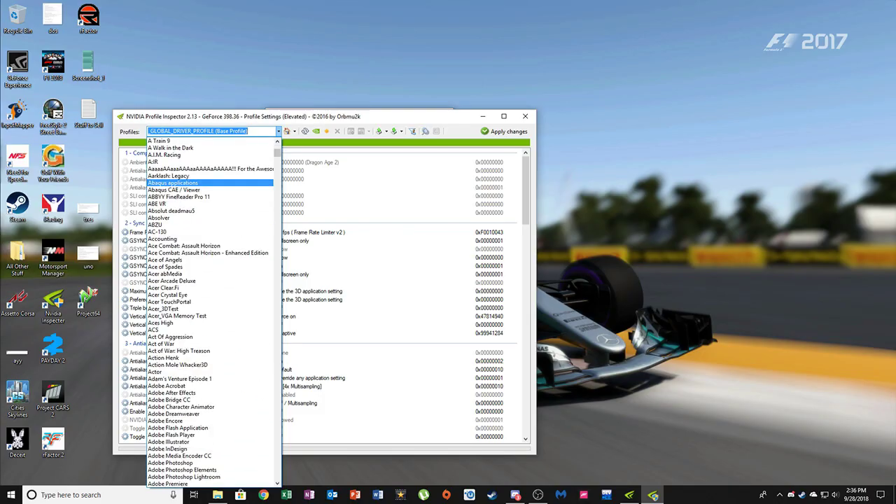
{"action": "scroll", "coordinate": [211, 312], "scroll_direction": "down", "scroll_amount": 20}
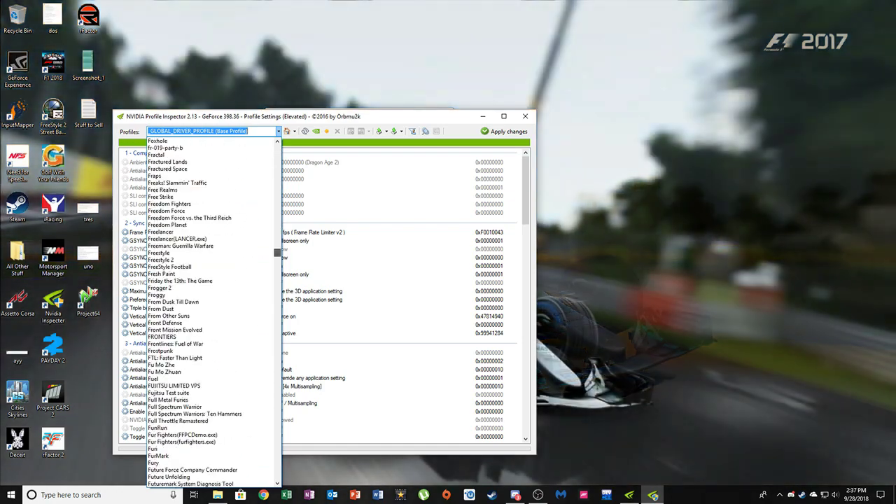
{"action": "scroll", "coordinate": [211, 329], "scroll_direction": "up", "scroll_amount": 20}
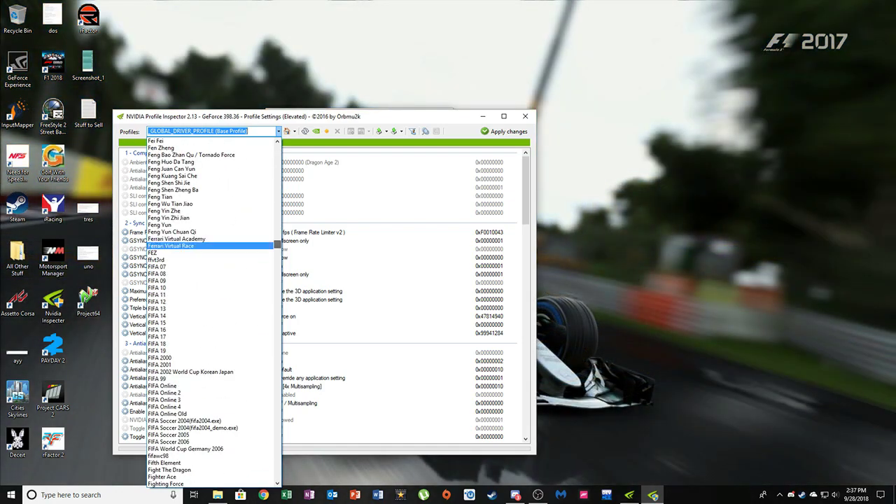
{"action": "scroll", "coordinate": [210, 312], "scroll_direction": "up", "scroll_amount": 20}
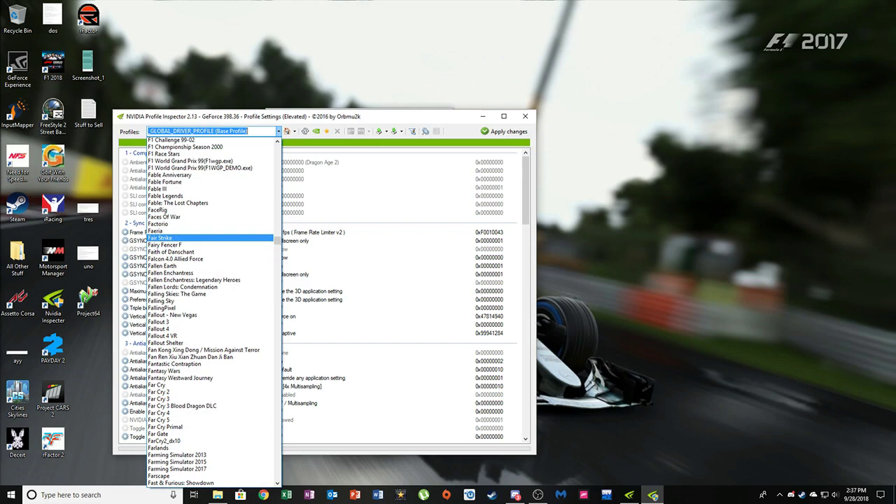
{"action": "scroll", "coordinate": [210, 311], "scroll_direction": "up", "scroll_amount": 8}
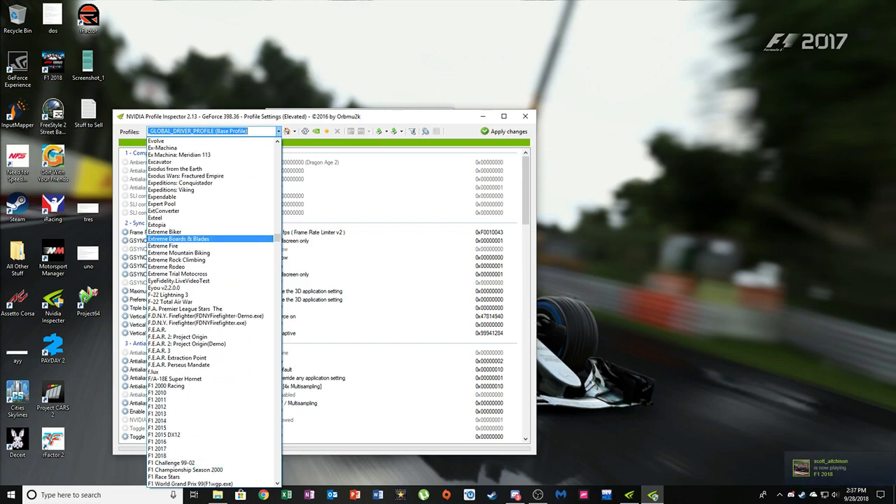
{"action": "key", "text": "Escape"}
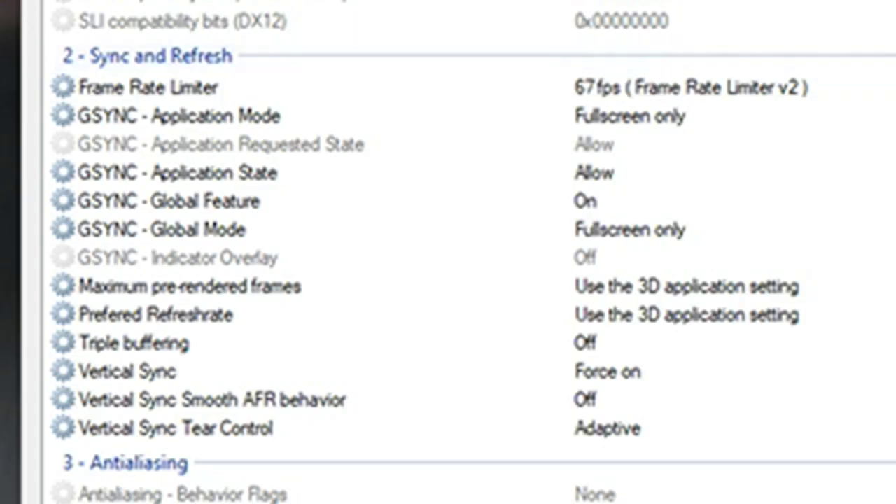
Step: Turn the Frame Rate Limiter of the global driver profile Off
{"action": "left_click", "coordinate": [691, 87]}
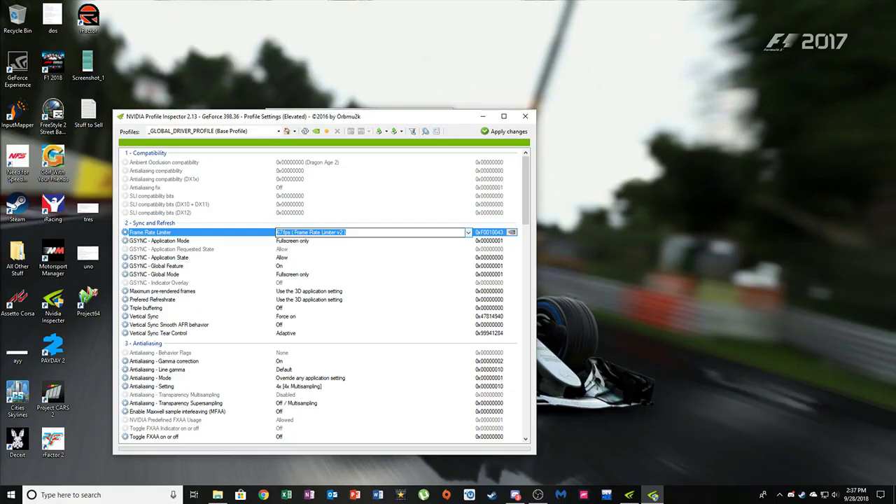
{"action": "left_click", "coordinate": [468, 232]}
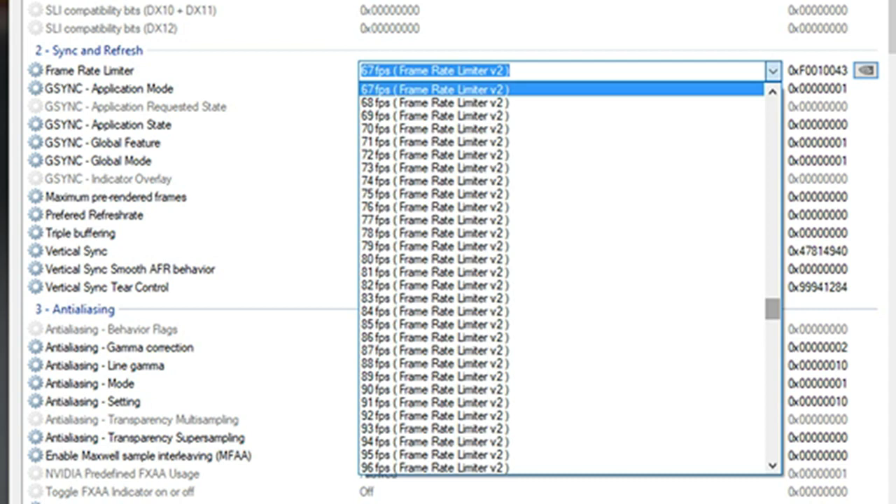
{"action": "left_click_drag", "start_coordinate": [468, 342], "coordinate": [468, 245]}
{"action": "left_click", "coordinate": [368, 89]}
Step: Set the Frame Rate Limiter to 67 fps ( Frame Rate Limiter v2 )
{"action": "left_click", "coordinate": [774, 71]}
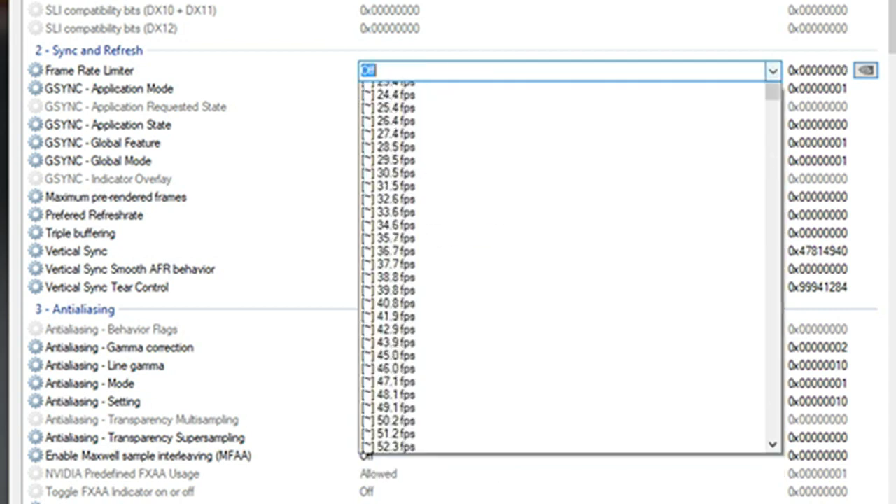
{"action": "left_click_drag", "start_coordinate": [773, 110], "coordinate": [772, 291]}
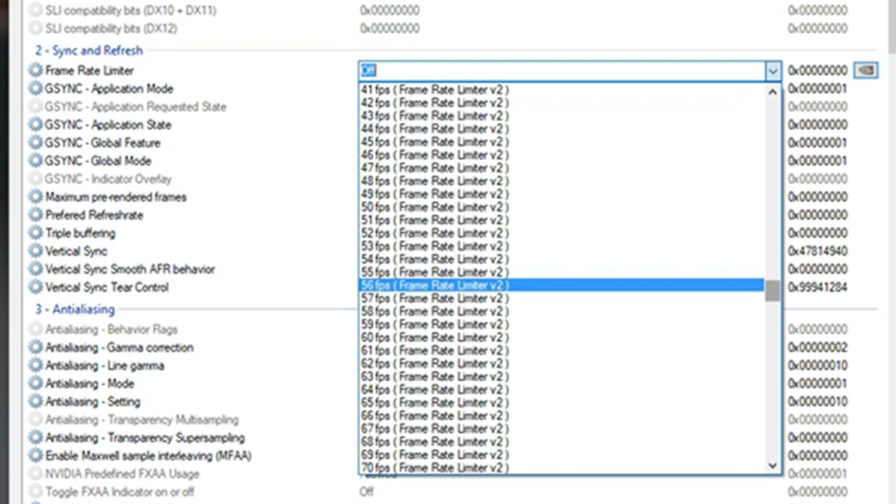
{"action": "scroll", "coordinate": [772, 293], "scroll_direction": "down", "scroll_amount": 1}
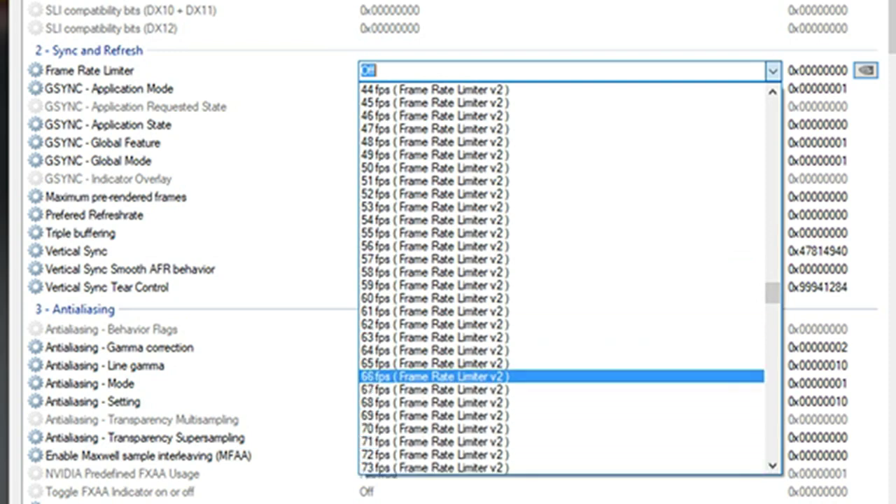
{"action": "left_click", "coordinate": [434, 389]}
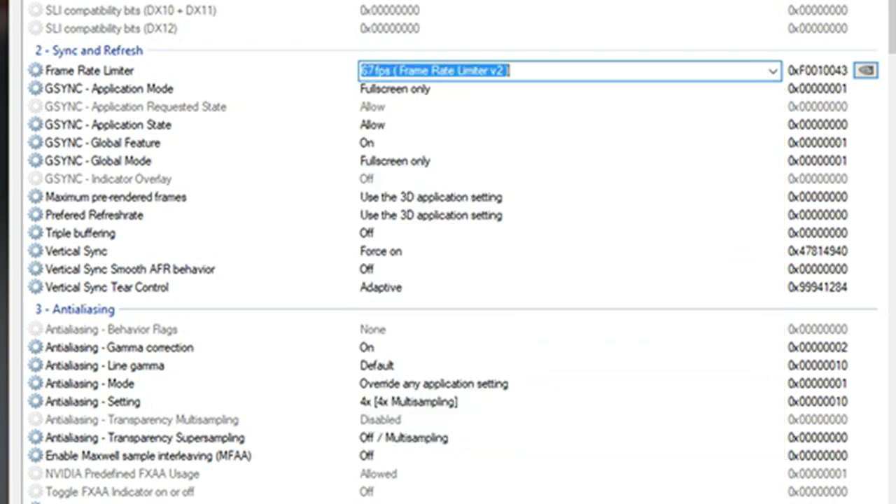
Step: Review the higher and lower v2 limits offered for the Frame Rate Limiter, and choose 67 fps again
{"action": "left_click", "coordinate": [773, 71]}
{"action": "left_click_drag", "start_coordinate": [773, 308], "coordinate": [773, 365]}
{"action": "scroll", "coordinate": [560, 280], "scroll_direction": "down", "scroll_amount": 3}
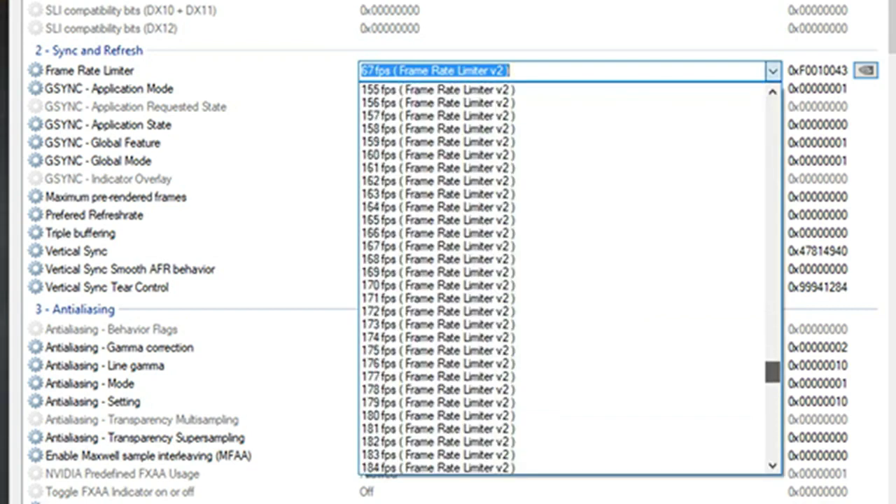
{"action": "scroll", "coordinate": [560, 280], "scroll_direction": "up", "scroll_amount": 13}
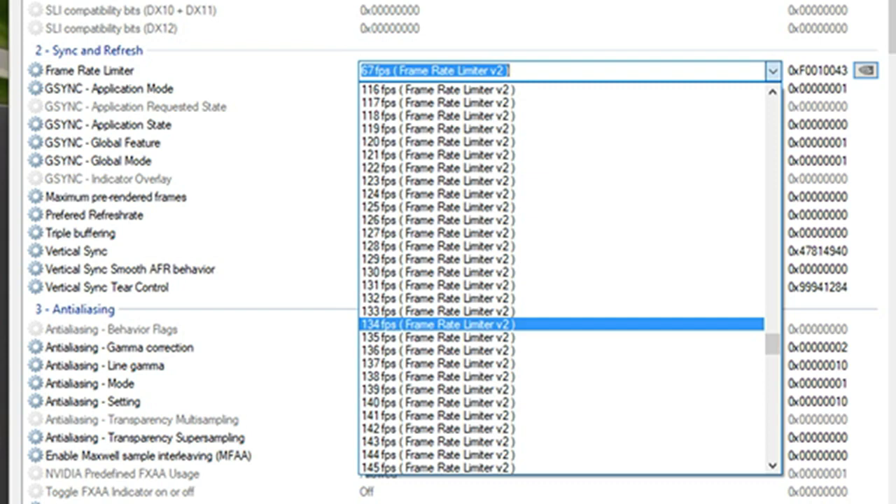
{"action": "scroll", "coordinate": [560, 281], "scroll_direction": "up", "scroll_amount": 19}
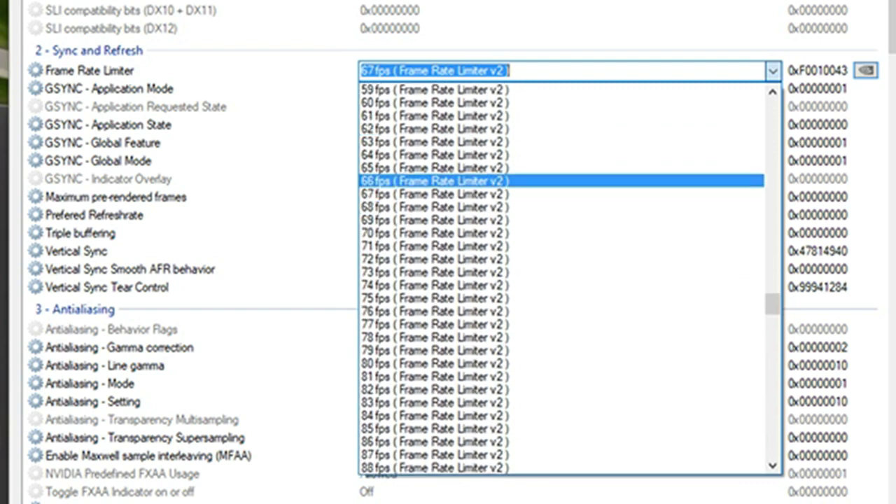
{"action": "scroll", "coordinate": [560, 280], "scroll_direction": "down", "scroll_amount": 7}
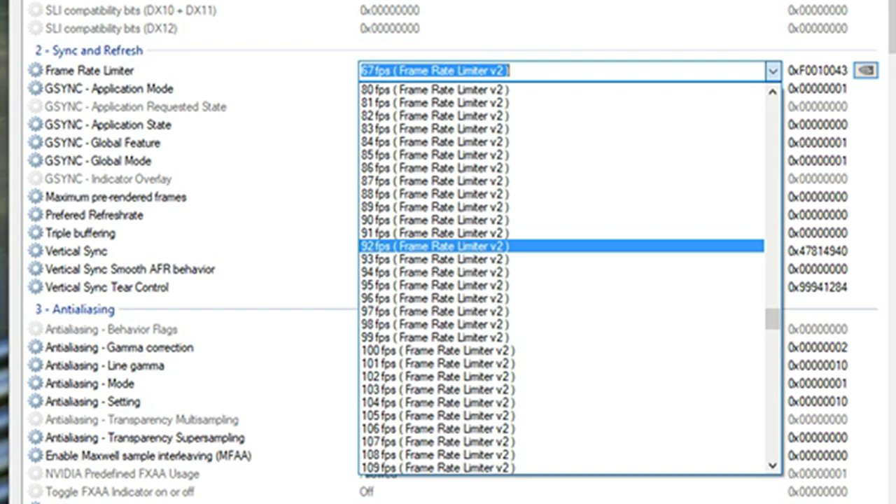
{"action": "scroll", "coordinate": [560, 280], "scroll_direction": "up", "scroll_amount": 8}
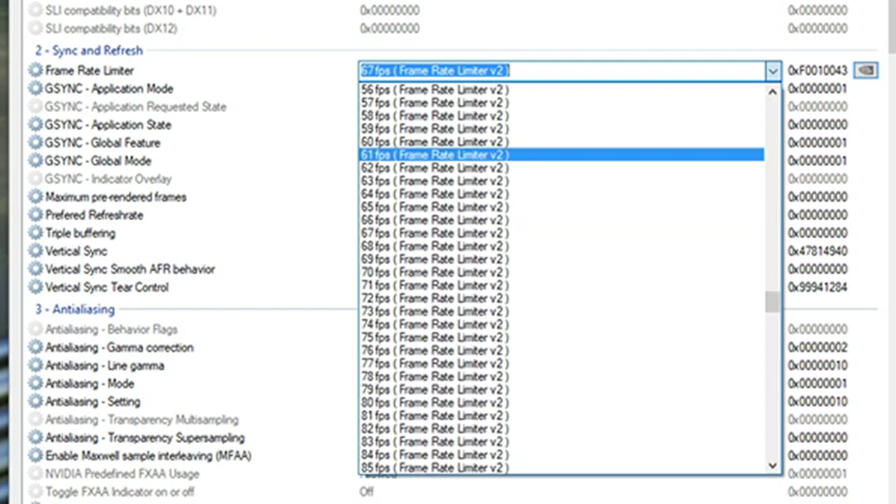
{"action": "left_click", "coordinate": [435, 233]}
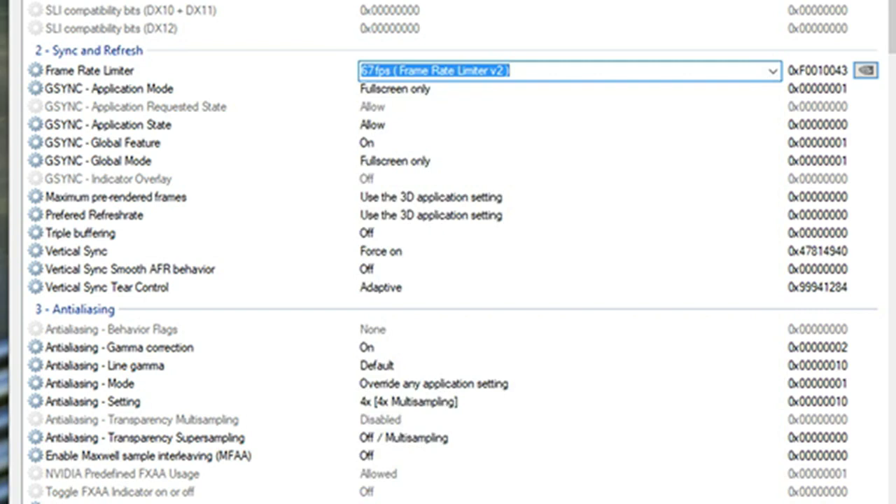
Step: Set GSYNC - Application Requested State to Force Off in the global driver profile
{"action": "left_click", "coordinate": [201, 70]}
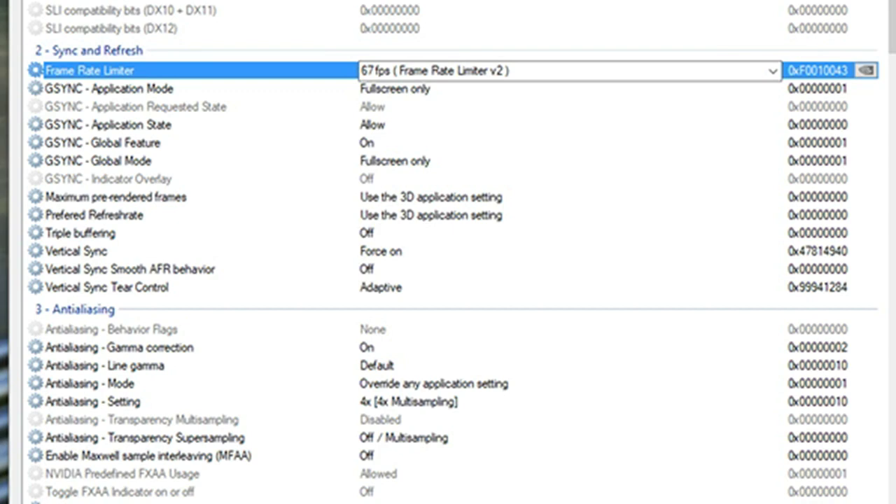
{"action": "left_click", "coordinate": [202, 106]}
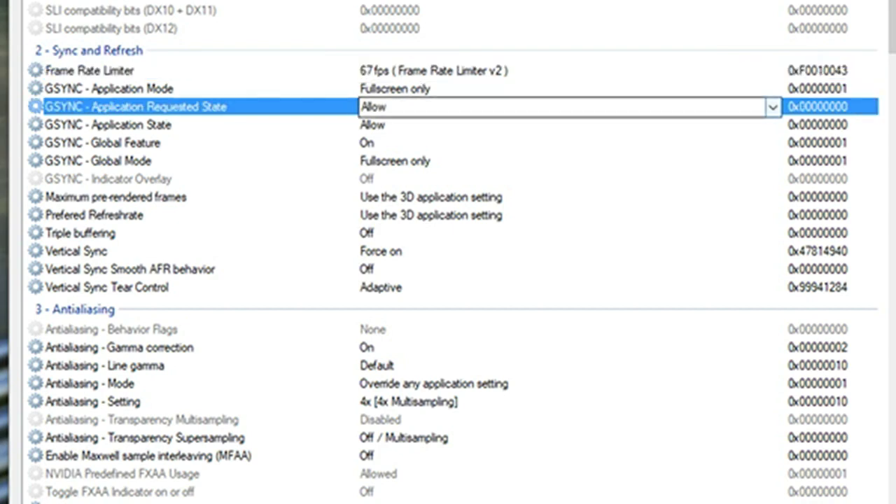
{"action": "left_click", "coordinate": [773, 108]}
{"action": "key", "text": "Down"}
{"action": "key", "text": "Return"}
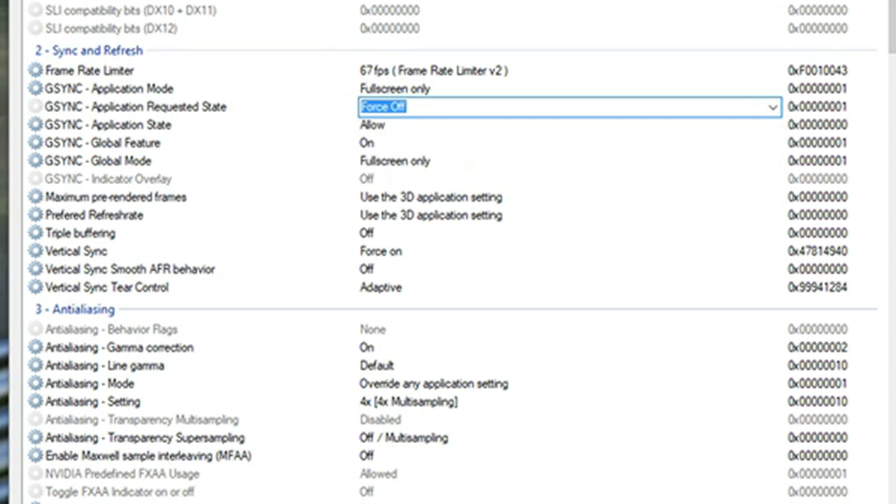
Step: Return GSYNC - Application Requested State to Allow
{"action": "key", "text": "alt+Down"}
{"action": "key", "text": "Up"}
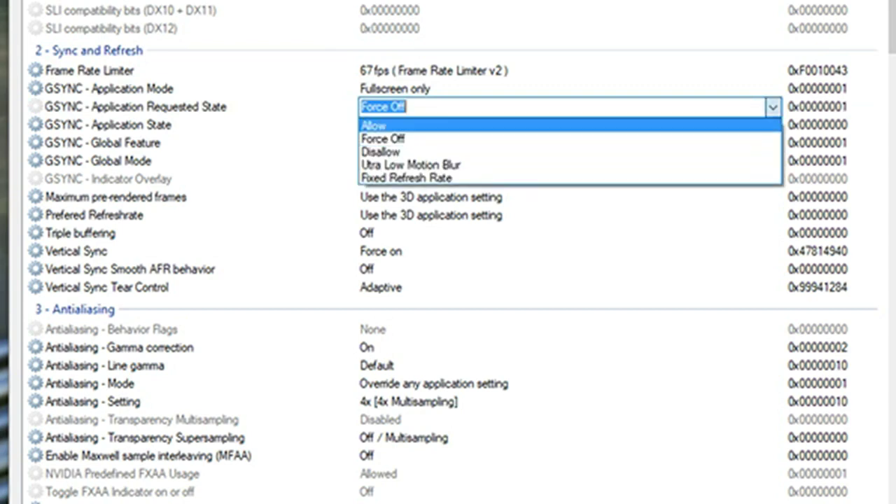
{"action": "key", "text": "Return"}
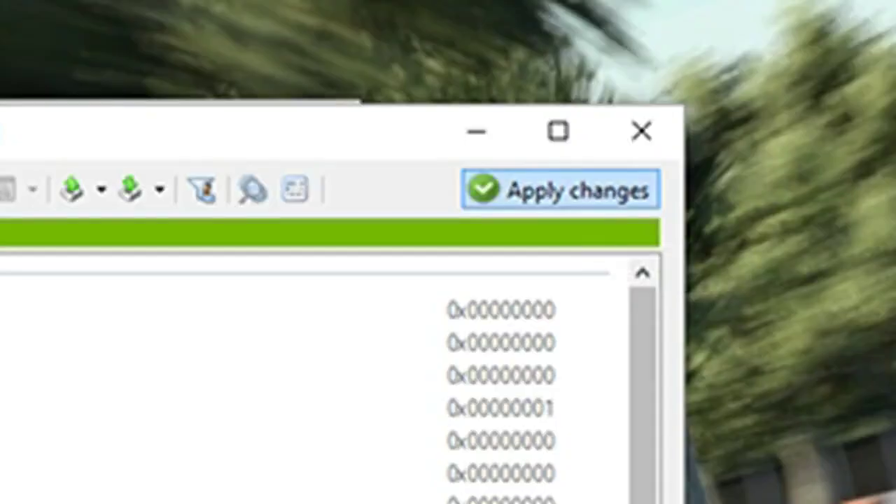
Step: Apply the changes to the global driver profile and close both the profile settings and the GPU information windows
{"action": "left_click", "coordinate": [559, 189]}
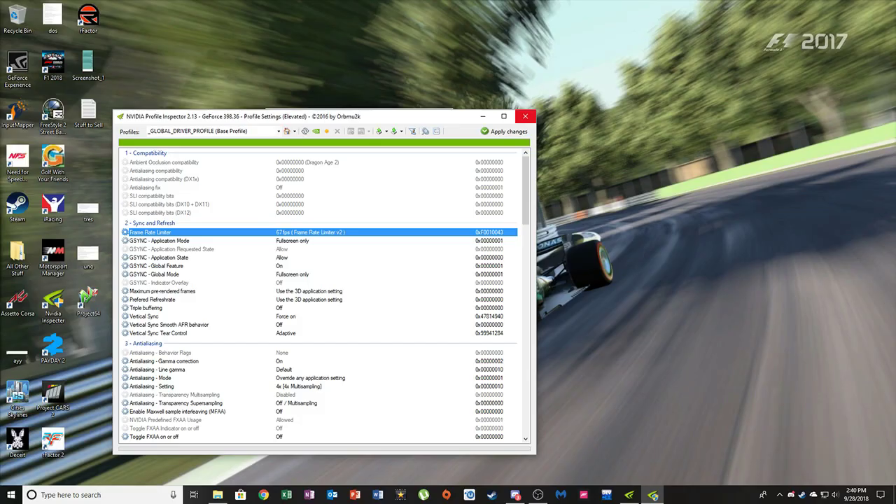
{"action": "left_click", "coordinate": [642, 131]}
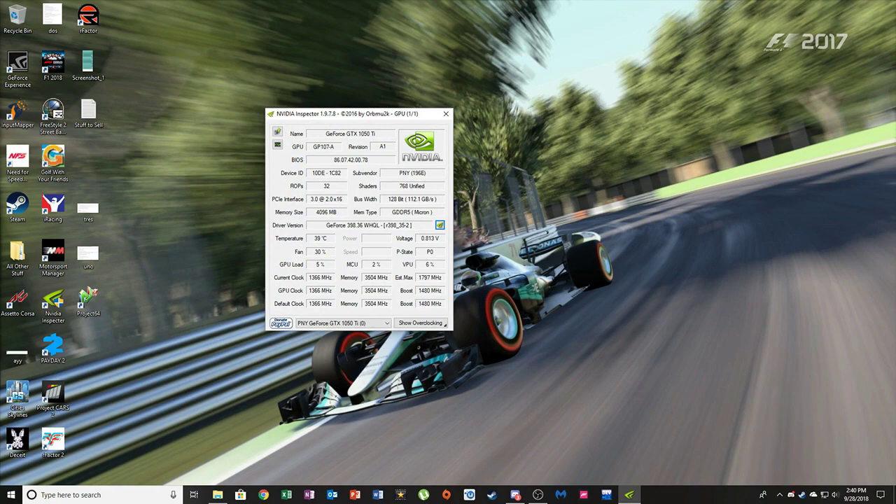
{"action": "left_click", "coordinate": [446, 113]}
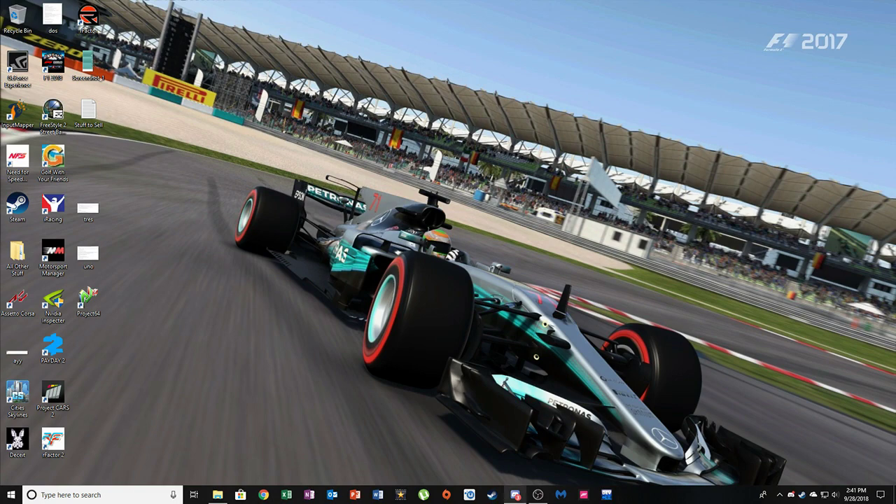
{"action": "left_click", "coordinate": [515, 495]}
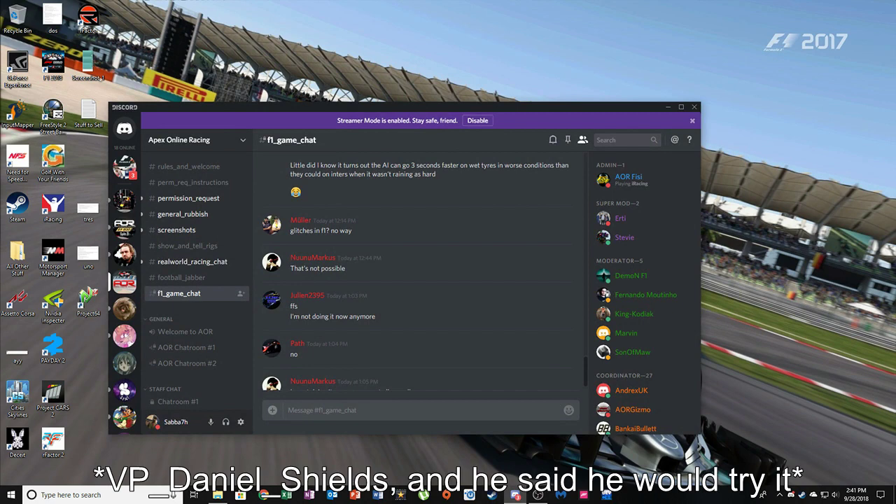
{"action": "left_click", "coordinate": [669, 106]}
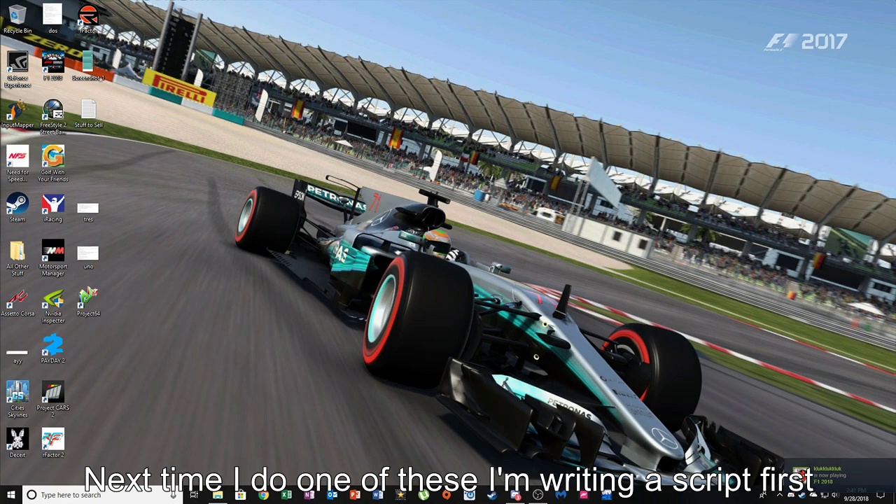
{"action": "left_click", "coordinate": [538, 495]}
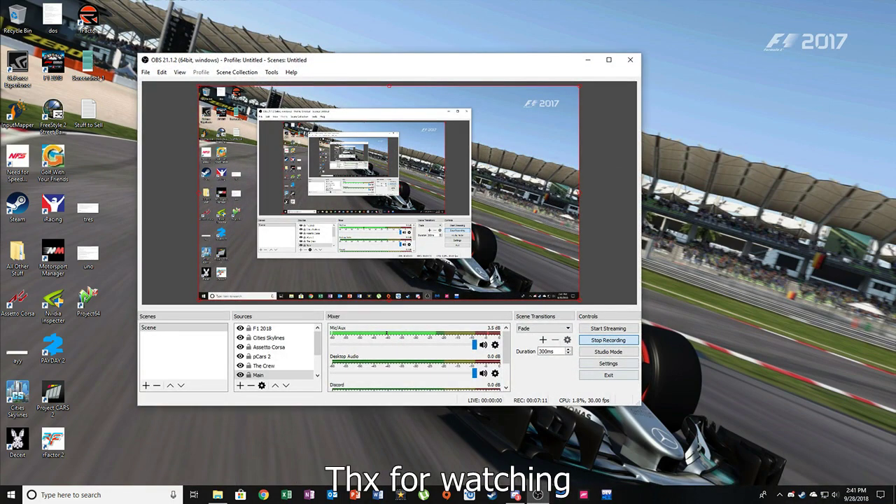